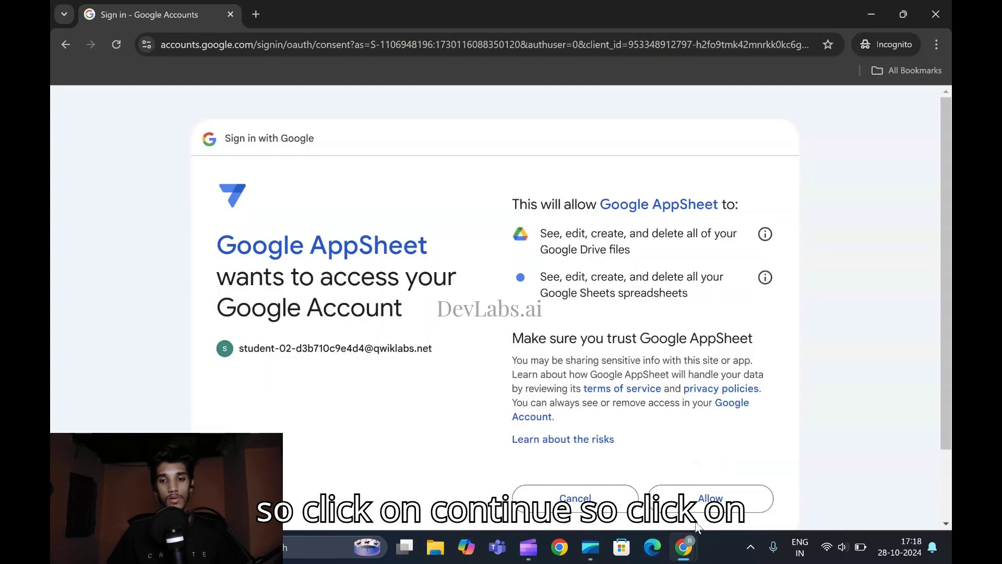
Allow Google AppSheet to access the student account's Google Drive files and Google Sheets spreadsheets.
{"action": "left_click", "coordinate": [708, 497]}
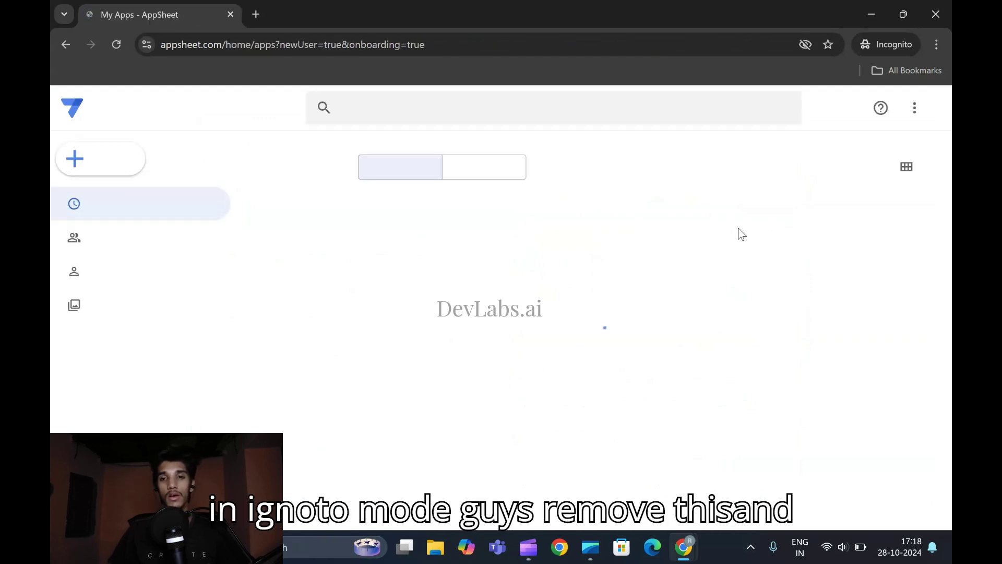
{"action": "left_click", "coordinate": [901, 130]}
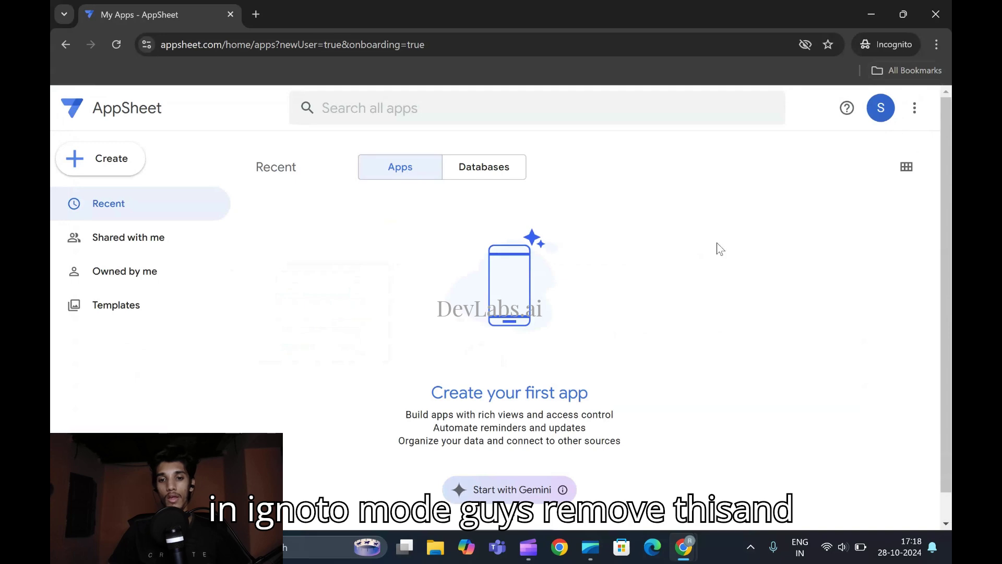
Go to Task 1 of the lab instructions and open the contacts spreadsheet link in an incognito window.
{"action": "mouse_move", "coordinate": [683, 547]}
{"action": "left_click", "coordinate": [643, 451]}
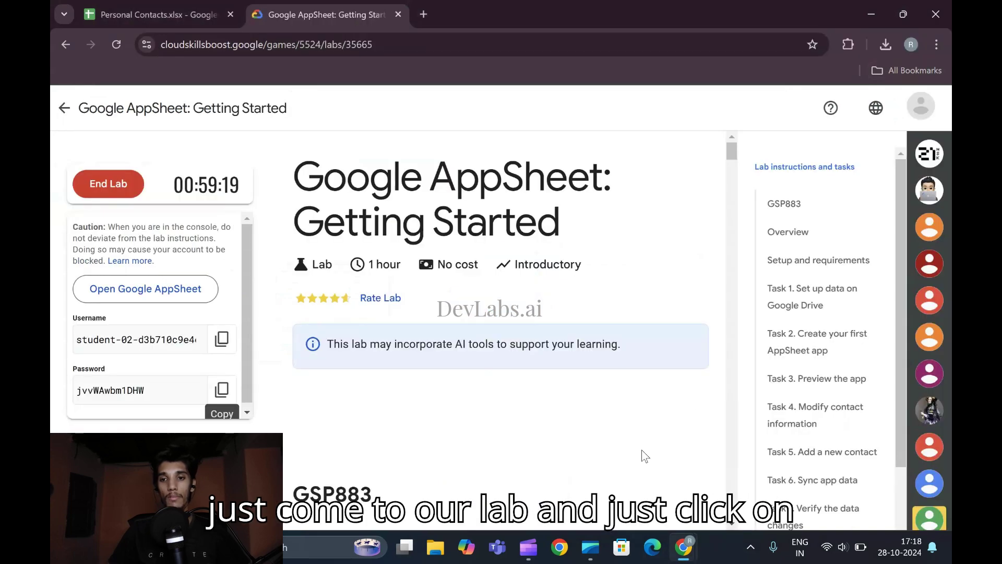
{"action": "left_click", "coordinate": [794, 300]}
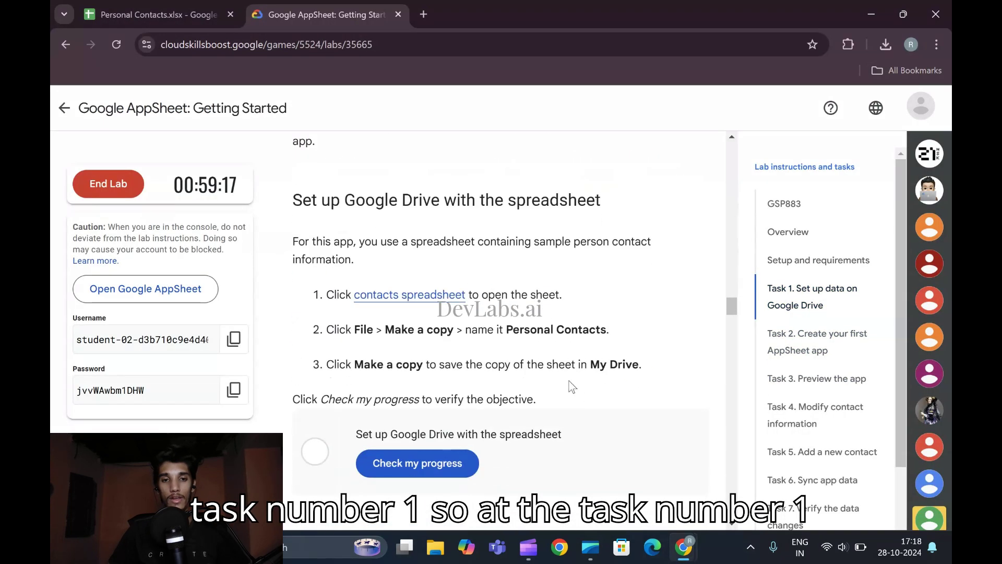
{"action": "right_click", "coordinate": [430, 298]}
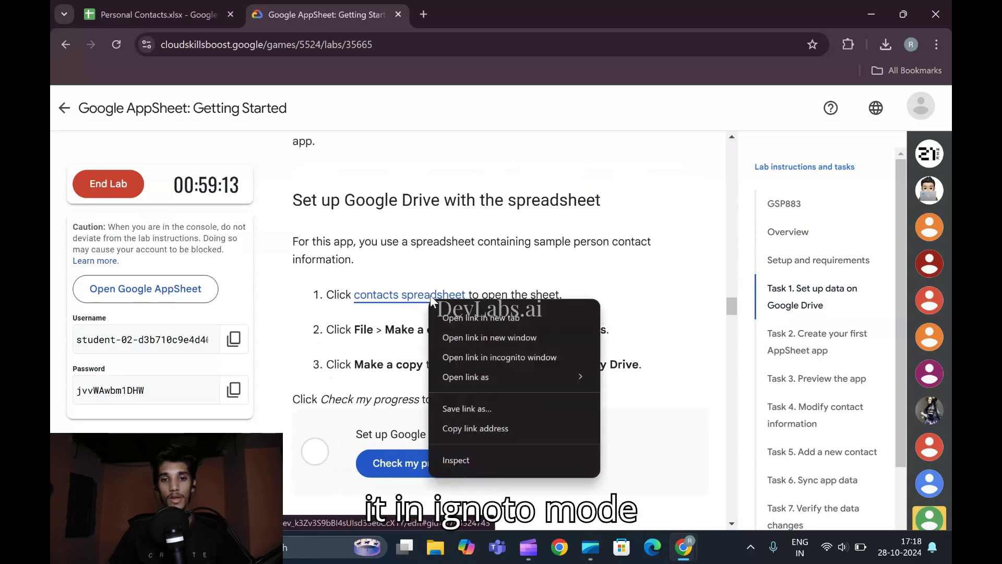
{"action": "left_click", "coordinate": [511, 350]}
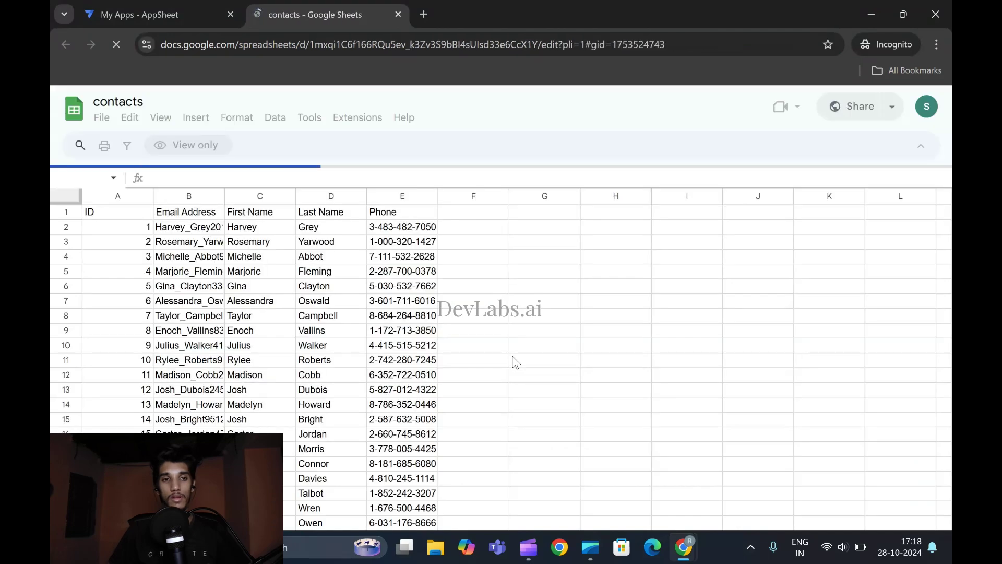
Start making a copy of the contacts spreadsheet and copy the name "Personal Contacts" from the lab instructions.
{"action": "left_click", "coordinate": [102, 121]}
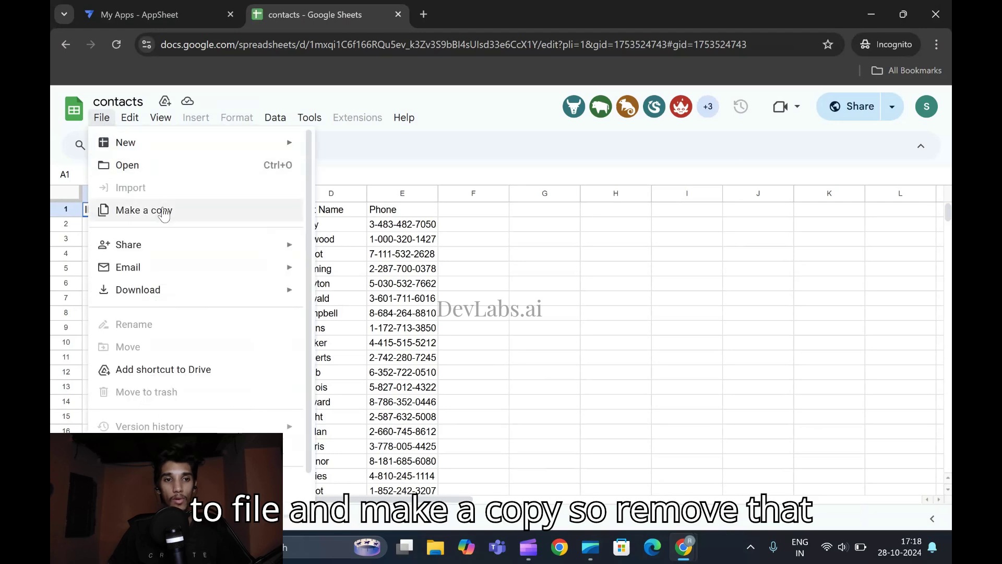
{"action": "left_click", "coordinate": [103, 210]}
{"action": "mouse_move", "coordinate": [683, 547]}
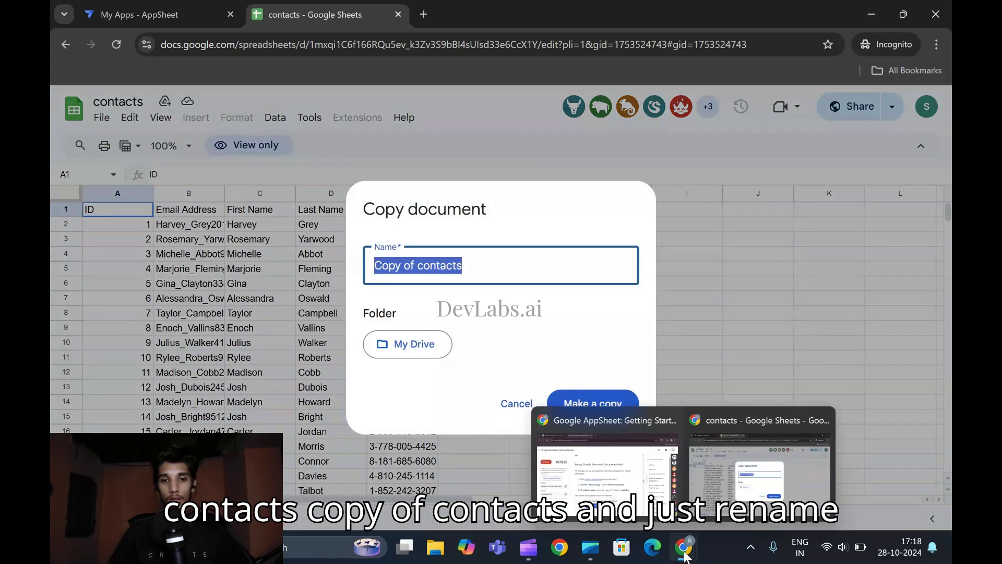
{"action": "left_click", "coordinate": [562, 430]}
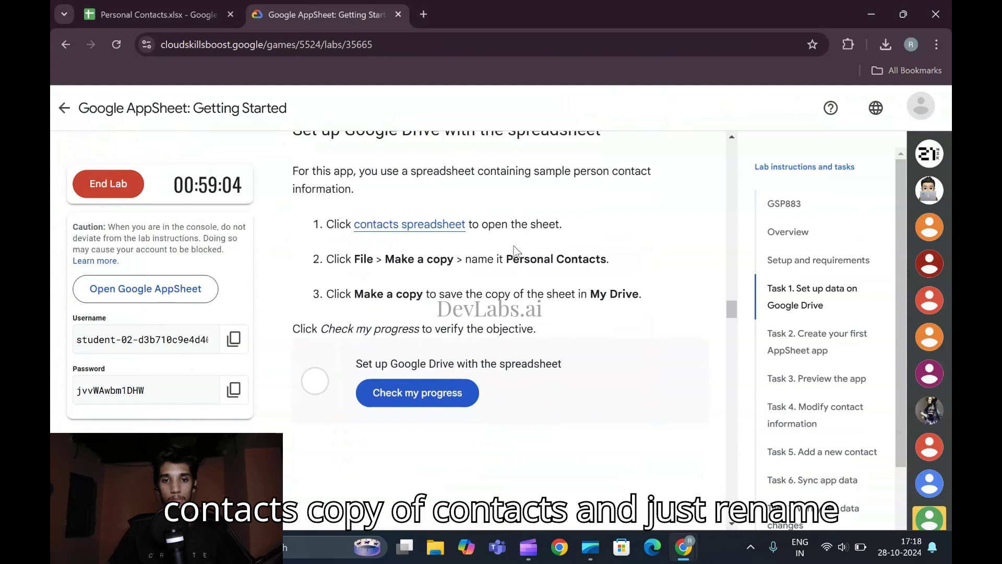
{"action": "left_click_drag", "start_coordinate": [506, 259], "coordinate": [600, 261]}
{"action": "left_click_drag", "start_coordinate": [604, 261], "coordinate": [606, 261]}
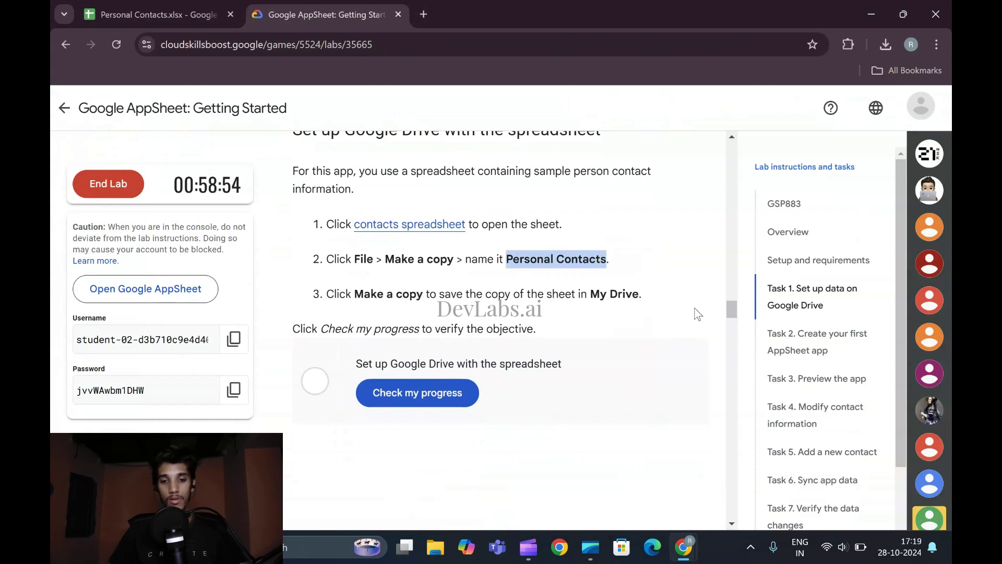
Name the copy Personal Contacts, save it in My Drive, and close the original contacts spreadsheet and the feature tip.
{"action": "mouse_move", "coordinate": [684, 547]}
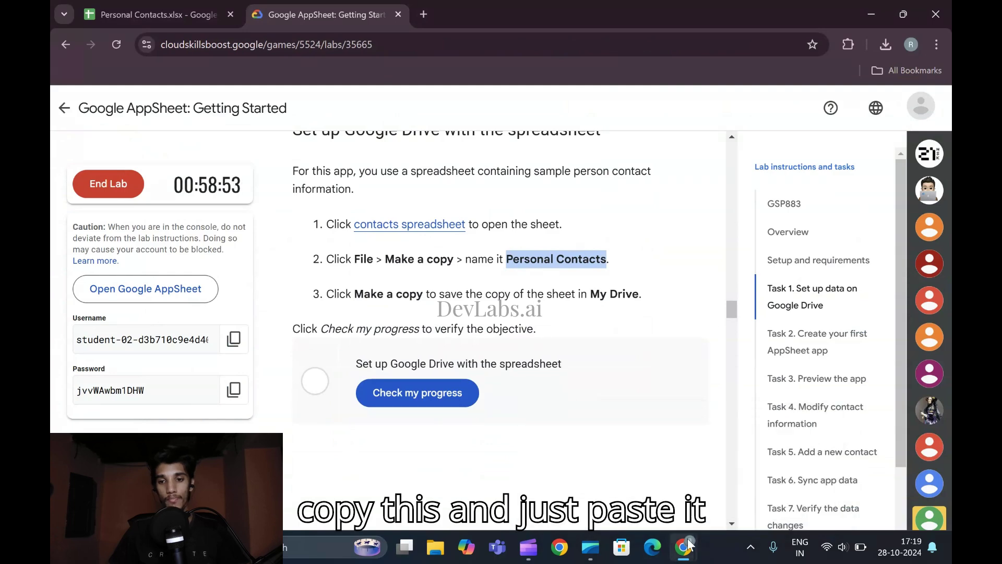
{"action": "left_click", "coordinate": [715, 499]}
{"action": "key", "text": "BackSpace"}
{"action": "key", "text": "ctrl+v"}
{"action": "left_click", "coordinate": [613, 405]}
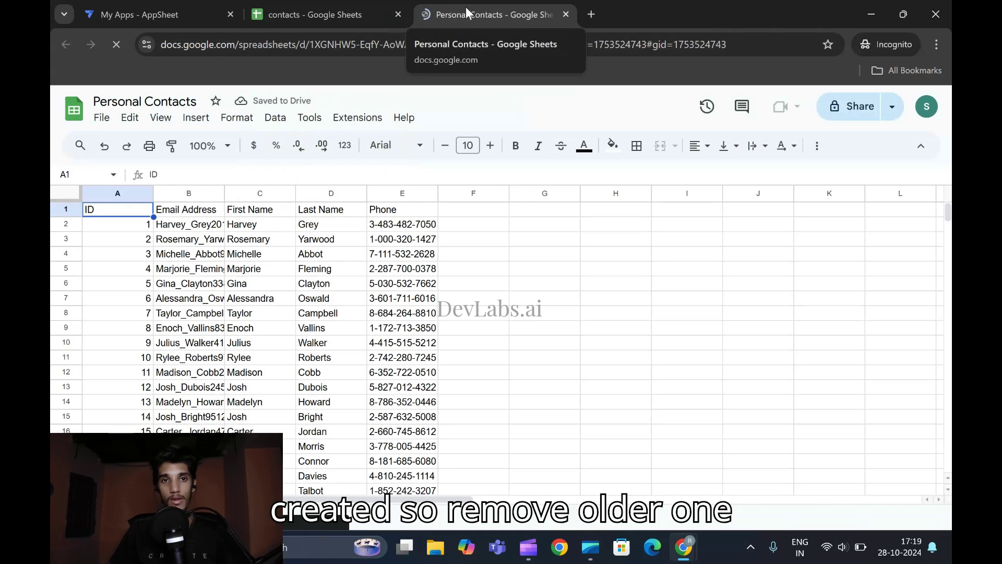
{"action": "left_click", "coordinate": [399, 15]}
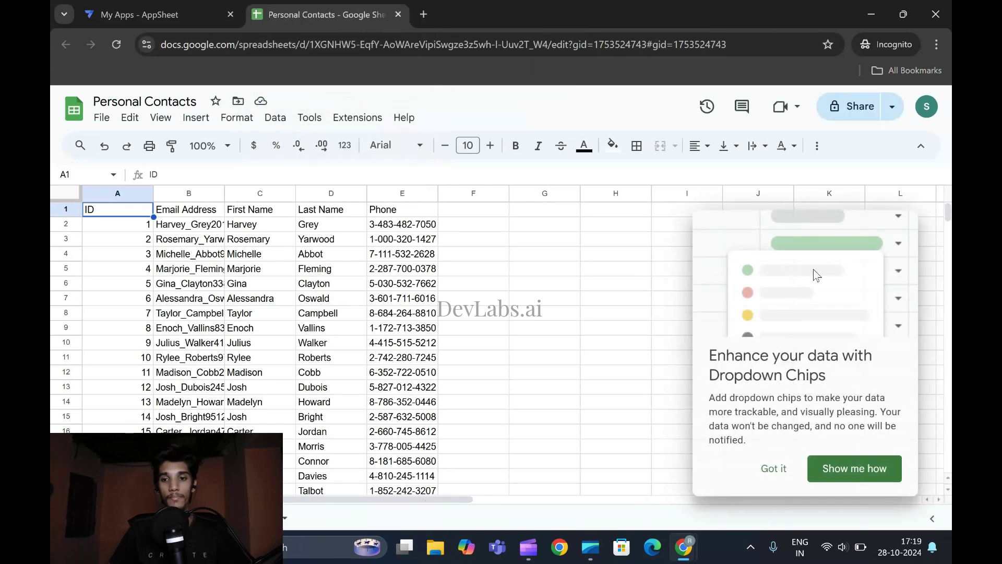
{"action": "left_click", "coordinate": [772, 470]}
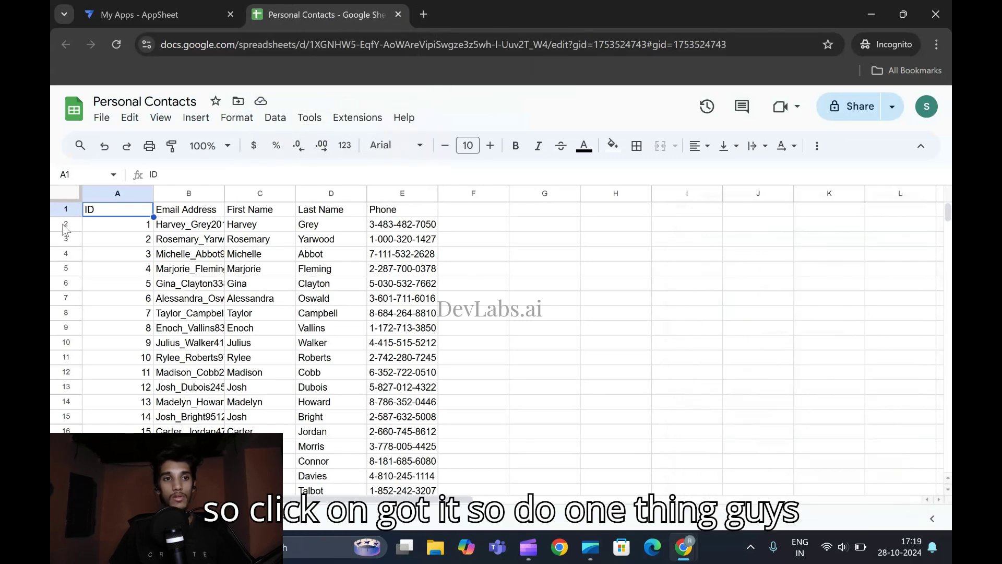
Download the view-only Personal Contacts.xlsx spreadsheet from the other browser window as a Microsoft Excel (.xlsx) file.
{"action": "mouse_move", "coordinate": [683, 547]}
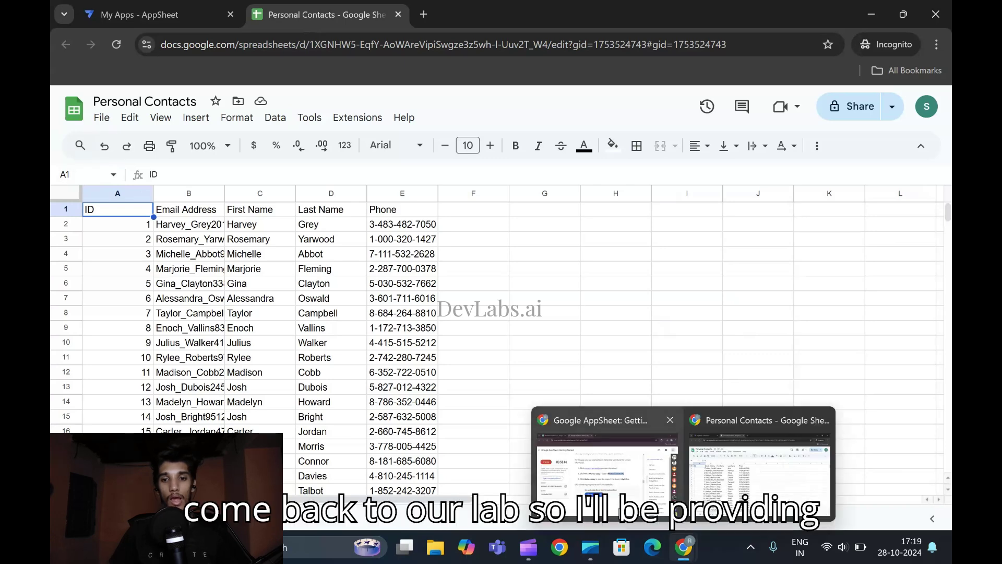
{"action": "left_click", "coordinate": [608, 501]}
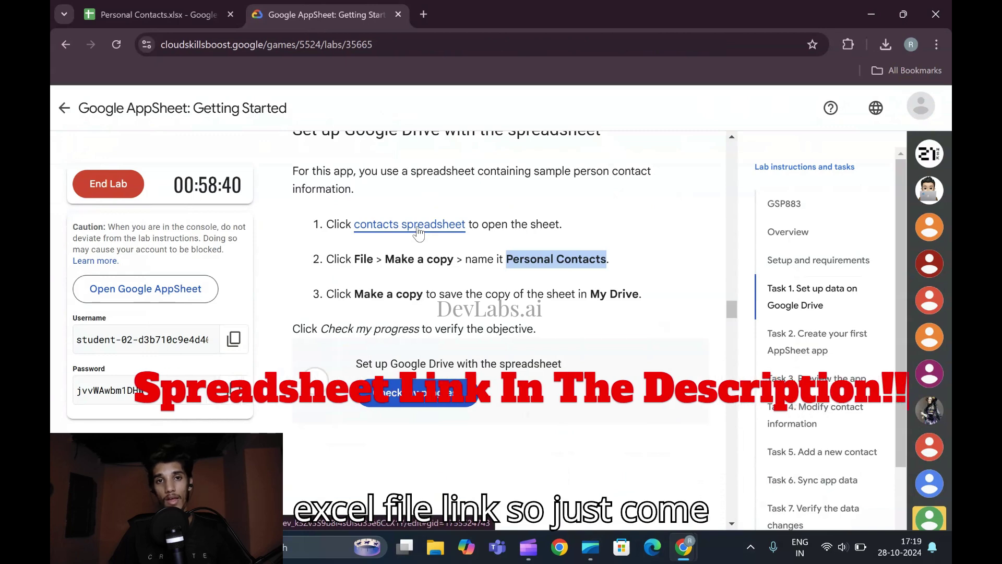
{"action": "left_click", "coordinate": [151, 15]}
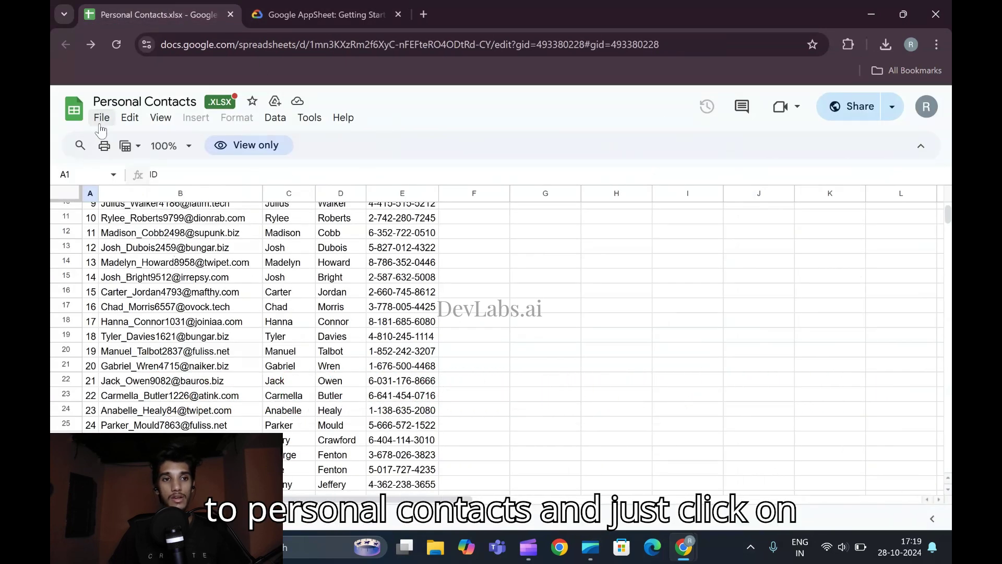
{"action": "left_click", "coordinate": [101, 117]}
{"action": "mouse_move", "coordinate": [203, 312]}
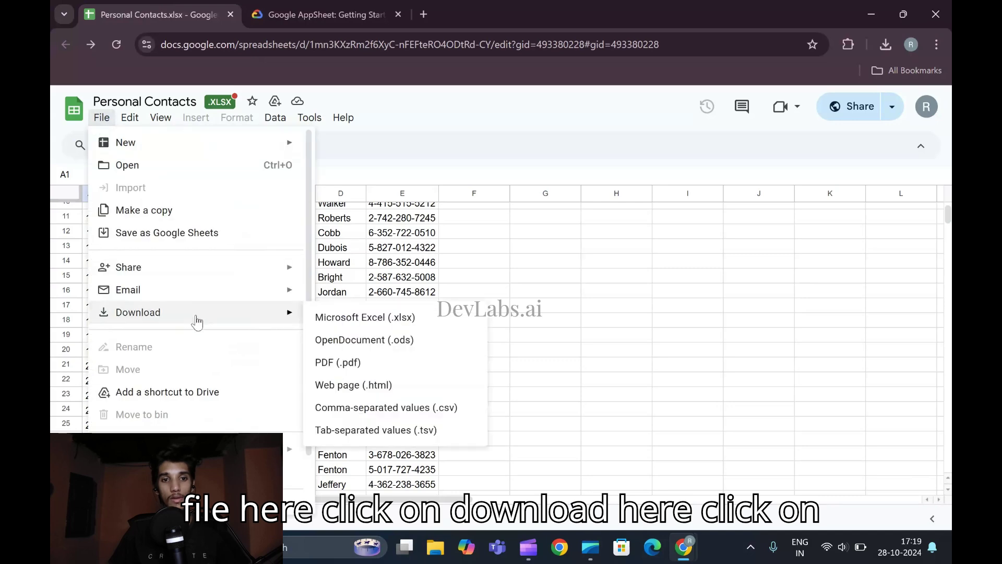
{"action": "left_click", "coordinate": [329, 319]}
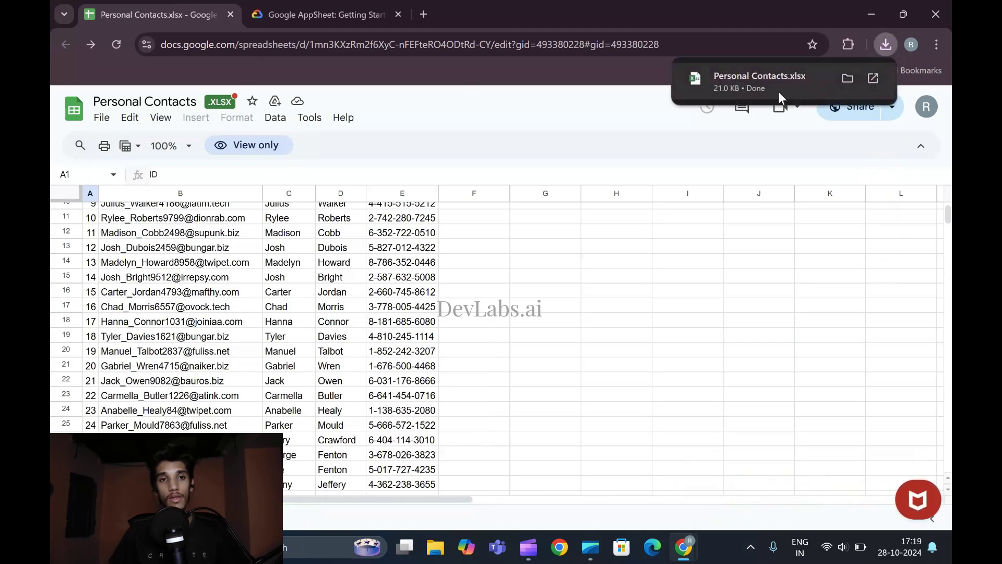
In the incognito copy of Personal Contacts, upload the Personal Contacts file from Downloads for import.
{"action": "mouse_move", "coordinate": [685, 549]}
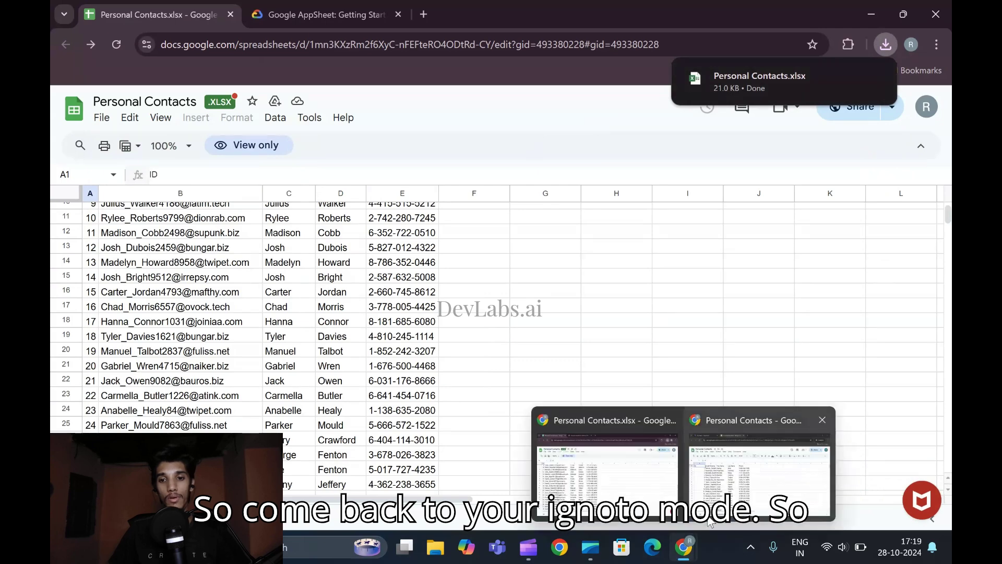
{"action": "left_click", "coordinate": [741, 501]}
{"action": "left_click", "coordinate": [100, 120]}
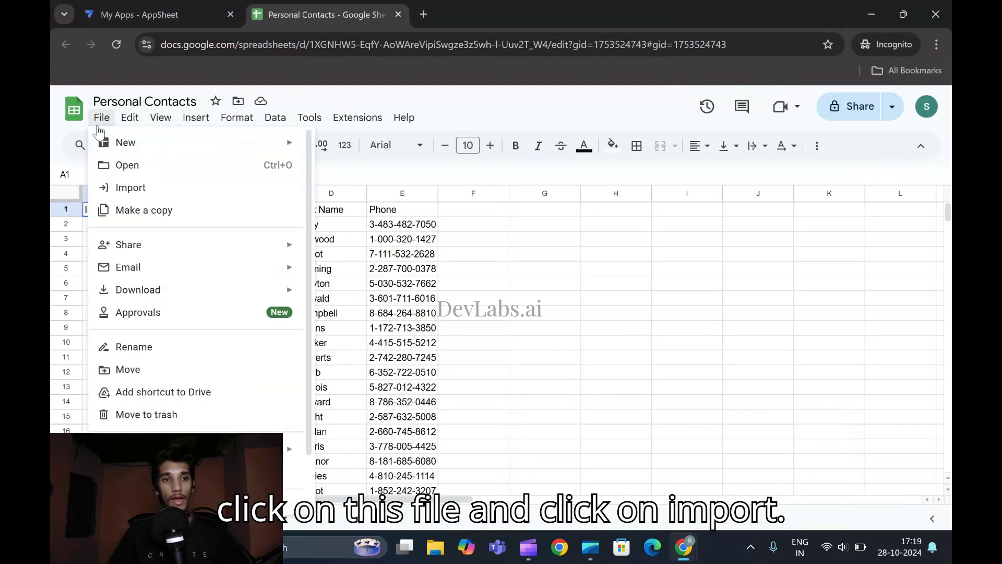
{"action": "left_click", "coordinate": [146, 188]}
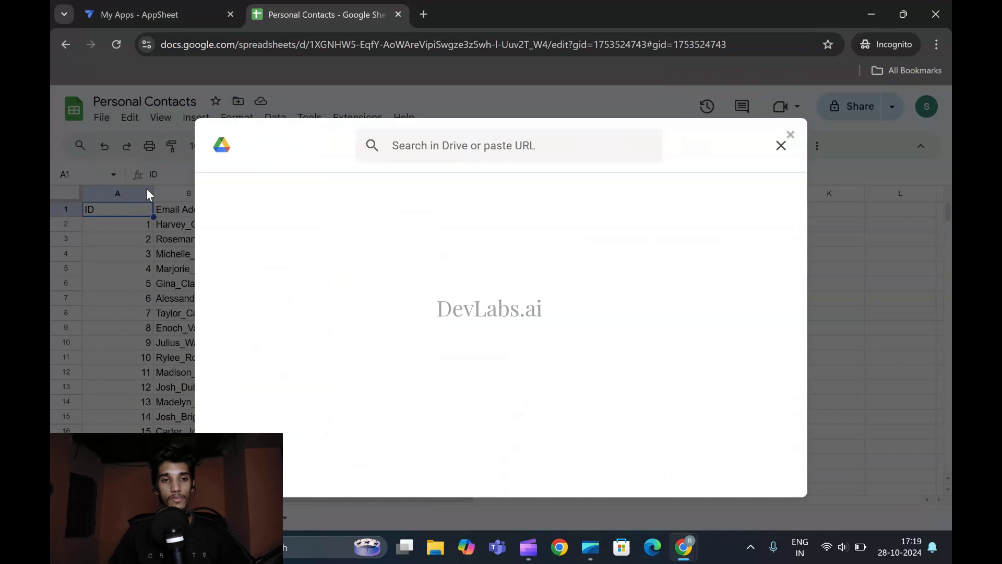
{"action": "left_click", "coordinate": [446, 190]}
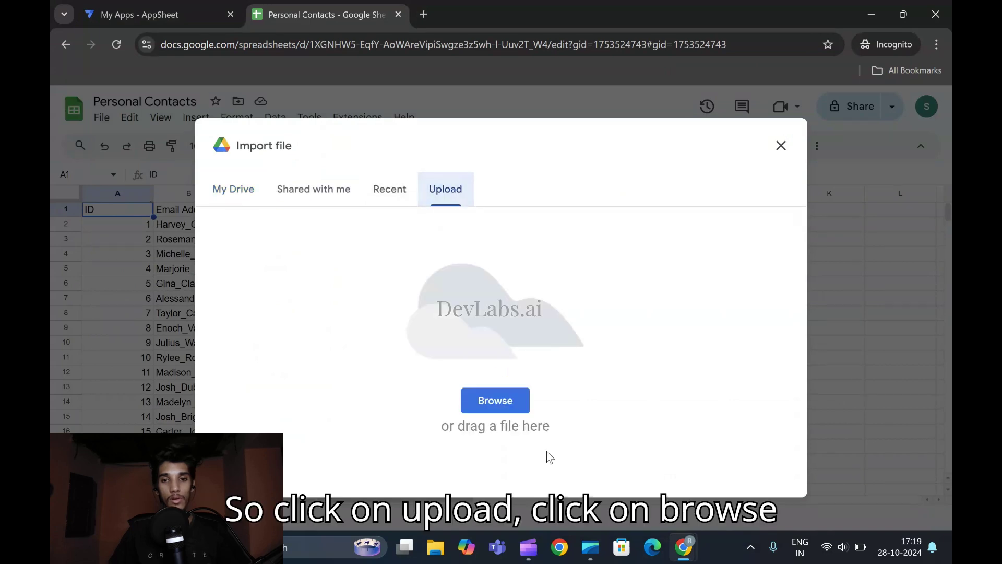
{"action": "left_click", "coordinate": [496, 400]}
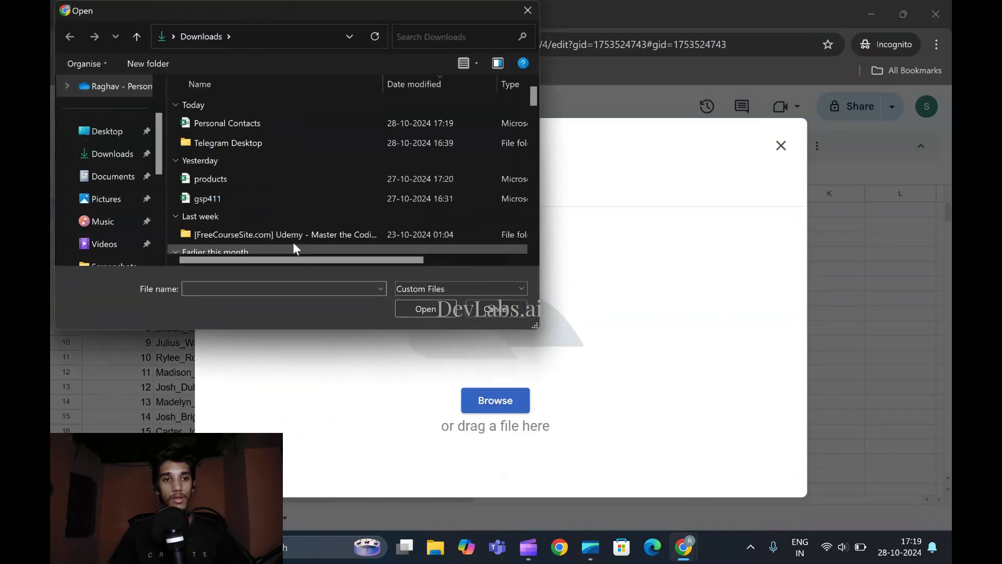
{"action": "left_click", "coordinate": [235, 125]}
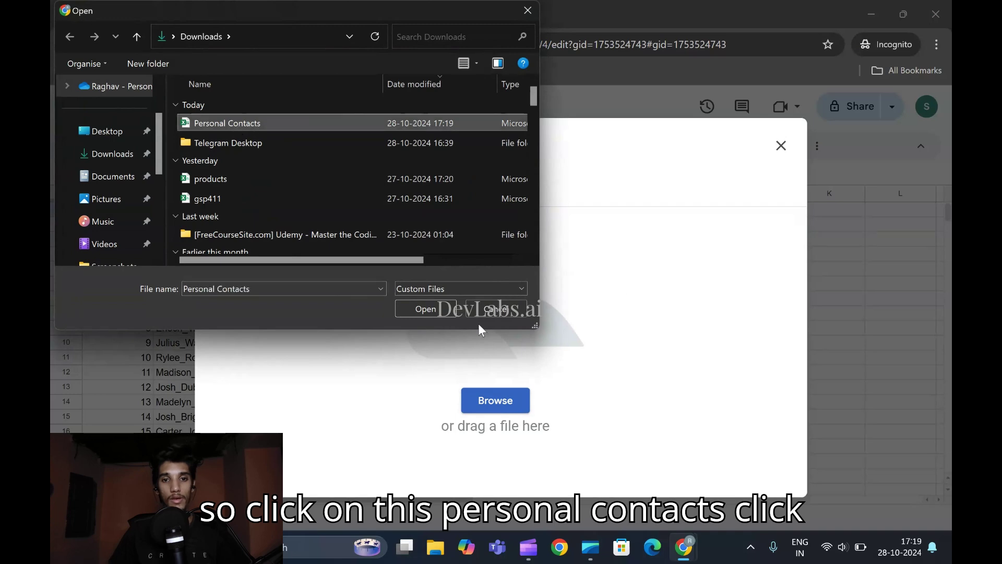
{"action": "left_click", "coordinate": [431, 311]}
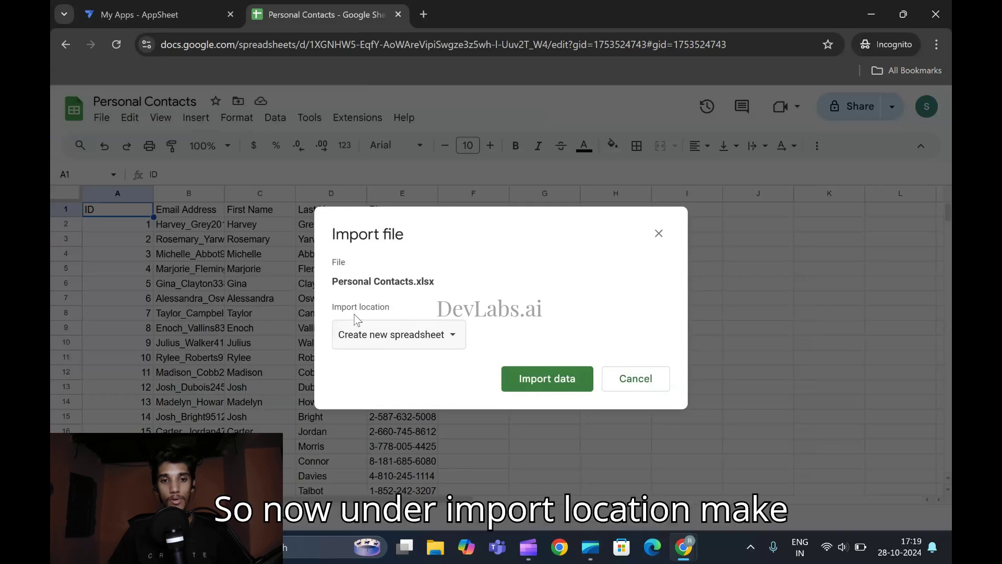
Import the data with the import location set to Replace spreadsheet, and dismiss the data extraction tip.
{"action": "left_click", "coordinate": [395, 337]}
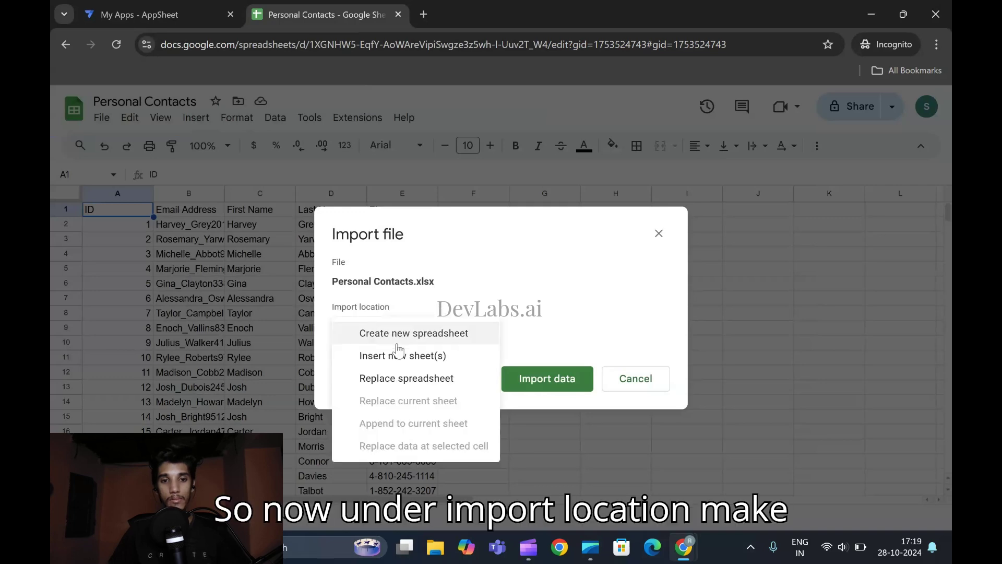
{"action": "left_click", "coordinate": [433, 387]}
{"action": "left_click", "coordinate": [528, 412]}
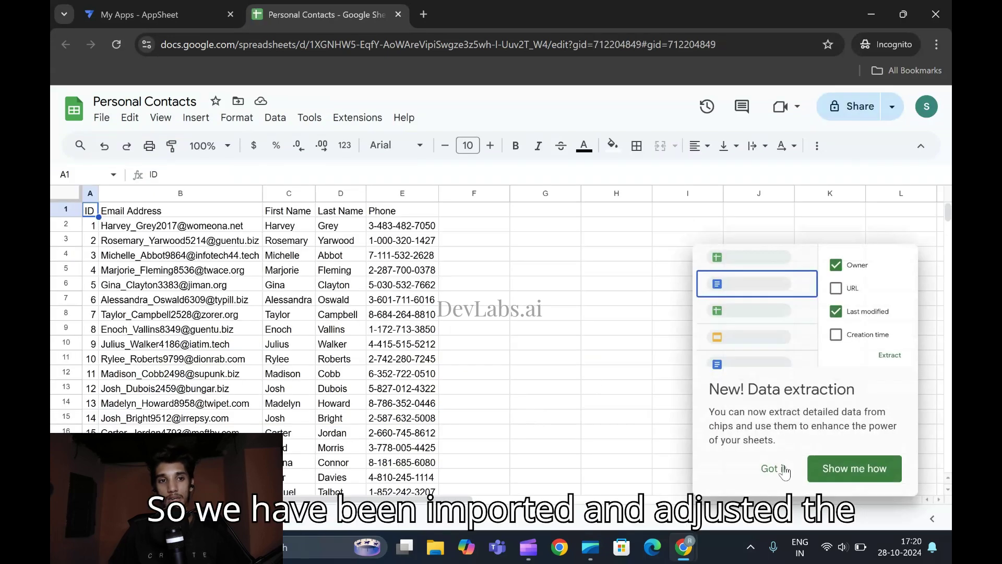
{"action": "left_click", "coordinate": [773, 468]}
Start a new app from existing data in AppSheet and clear the default app name.
{"action": "left_click", "coordinate": [156, 15]}
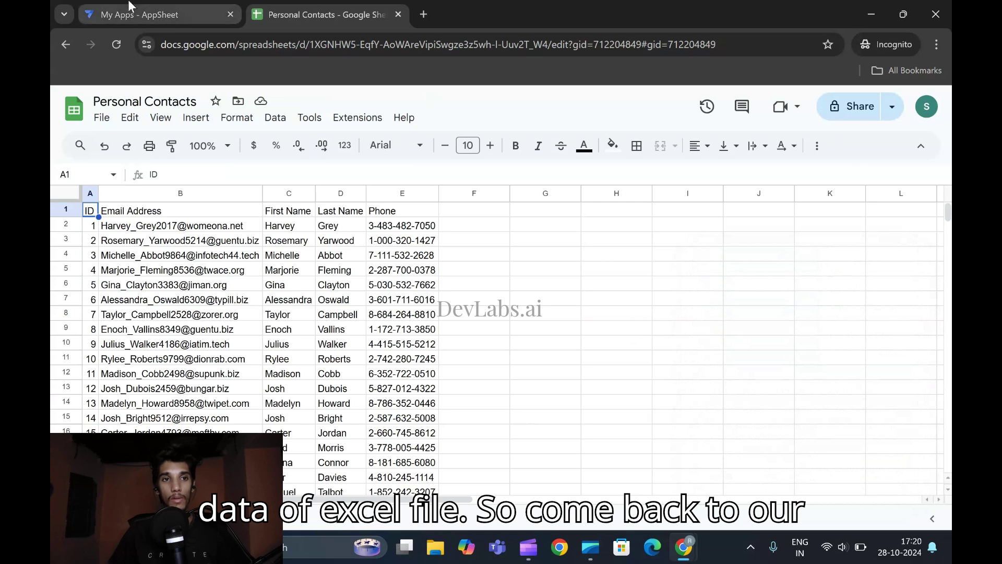
{"action": "left_click", "coordinate": [85, 169]}
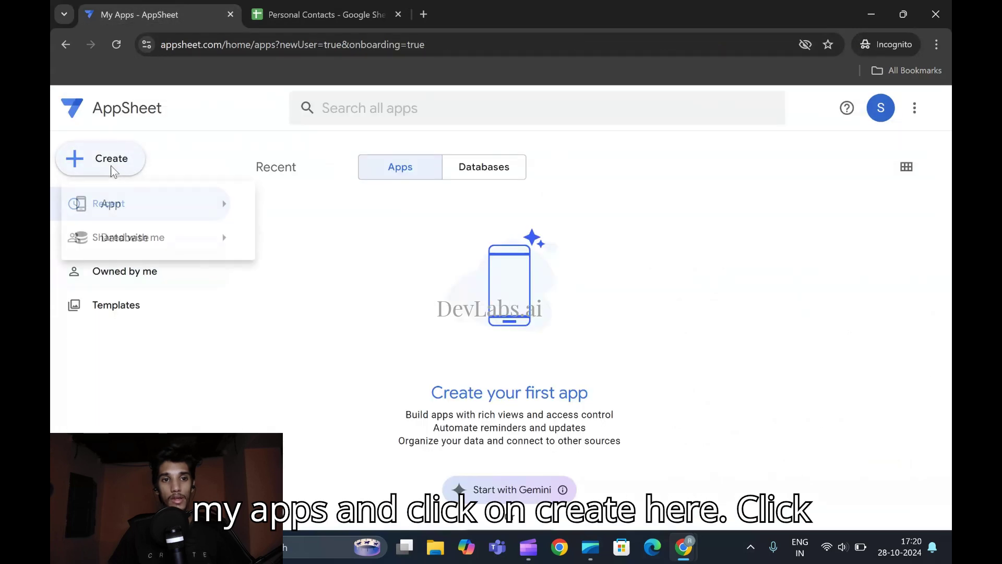
{"action": "mouse_move", "coordinate": [174, 208]}
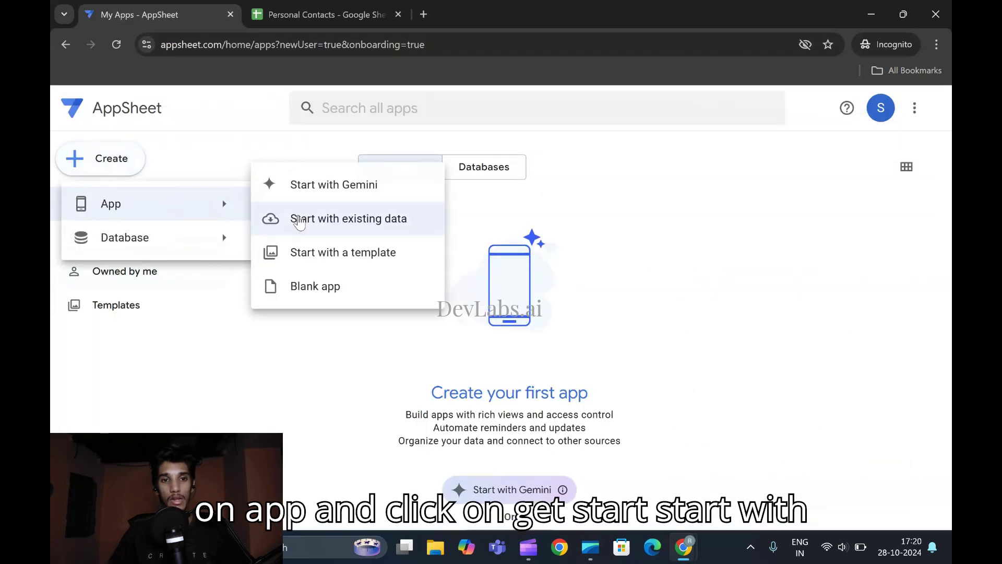
{"action": "left_click", "coordinate": [299, 219]}
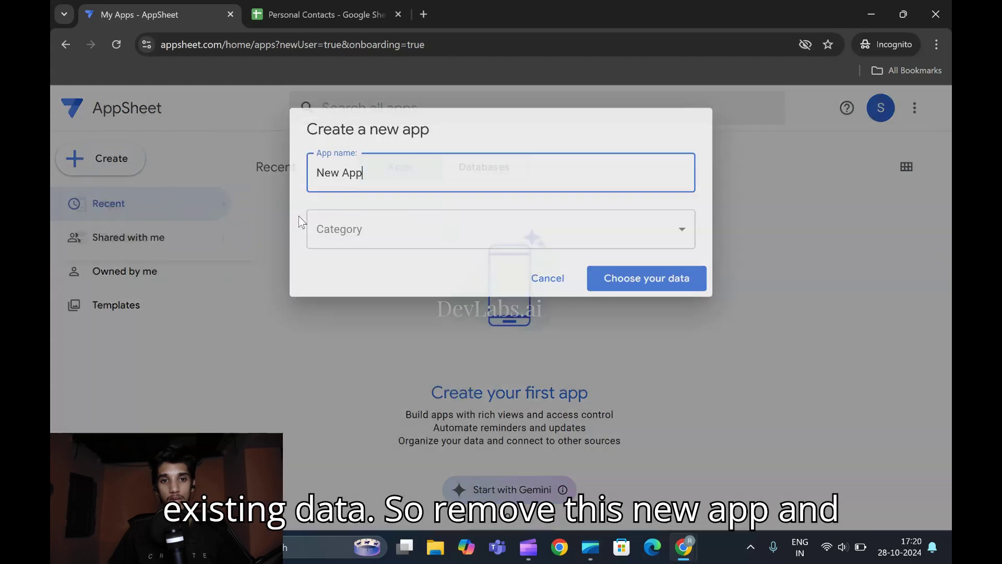
{"action": "triple_click", "coordinate": [396, 178]}
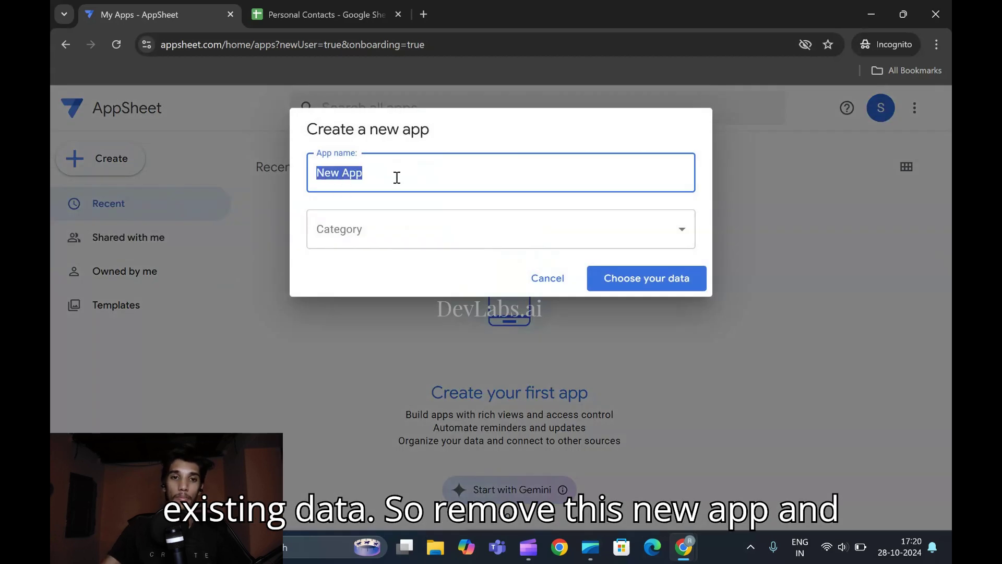
{"action": "key", "text": "BackSpace"}
Switch to the lab instructions window and copy the app name Customer Contacts from Task 2, Create your first AppSheet app.
{"action": "mouse_move", "coordinate": [684, 535]}
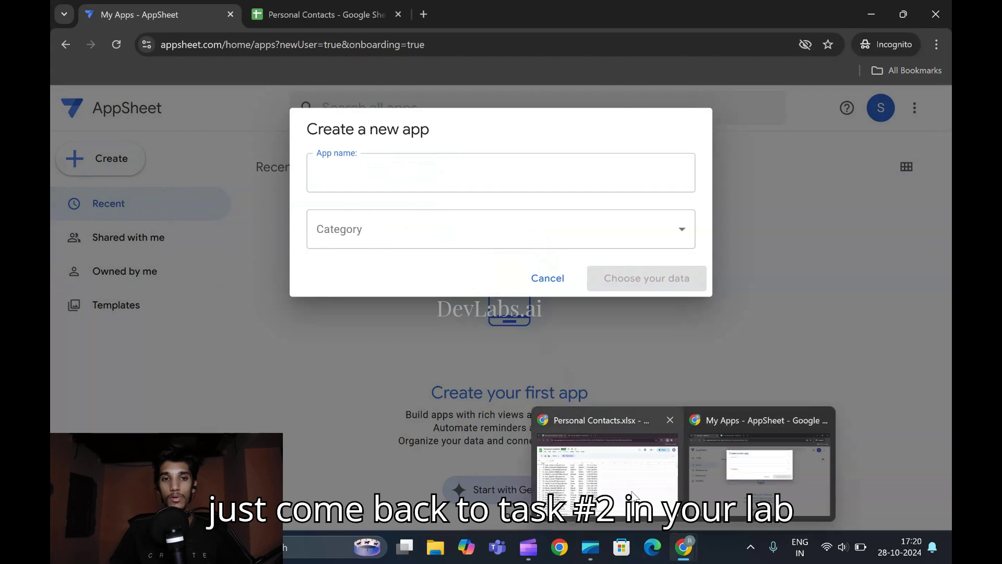
{"action": "left_click", "coordinate": [606, 470]}
{"action": "left_click", "coordinate": [356, 13]}
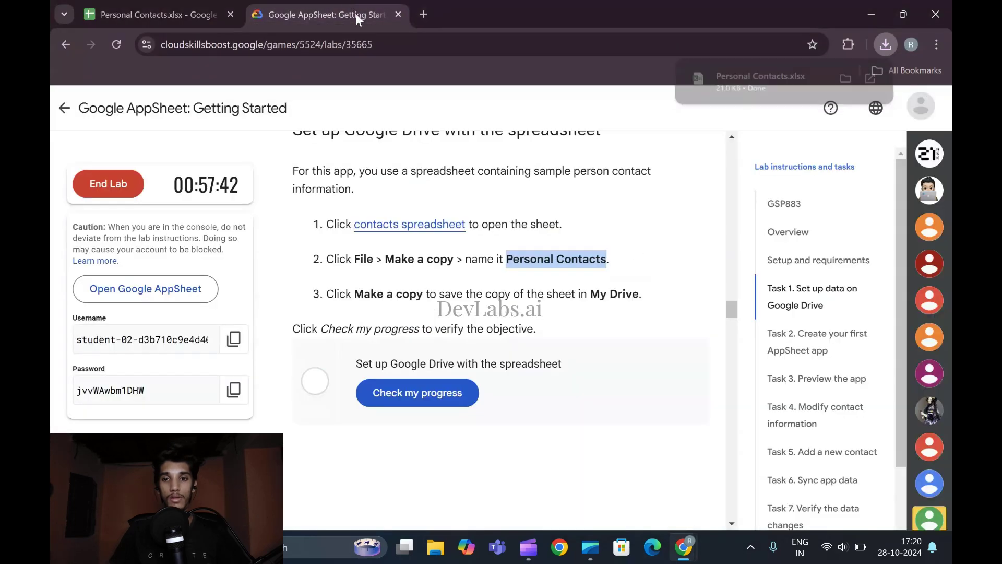
{"action": "left_click", "coordinate": [798, 340]}
{"action": "scroll", "coordinate": [476, 336], "scroll_direction": "down", "scroll_amount": 5}
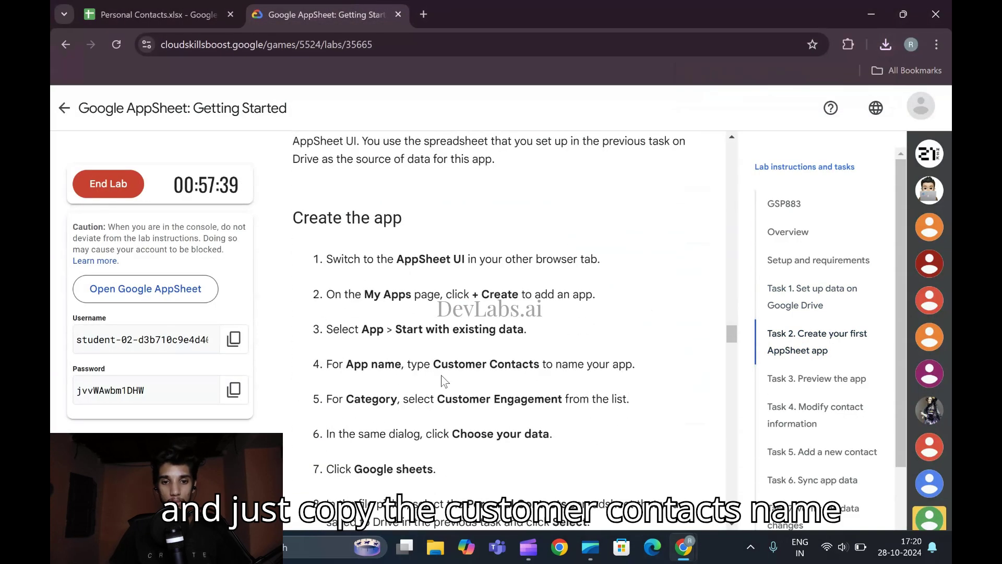
{"action": "left_click_drag", "start_coordinate": [434, 363], "coordinate": [543, 365]}
{"action": "key", "text": "ctrl+c"}
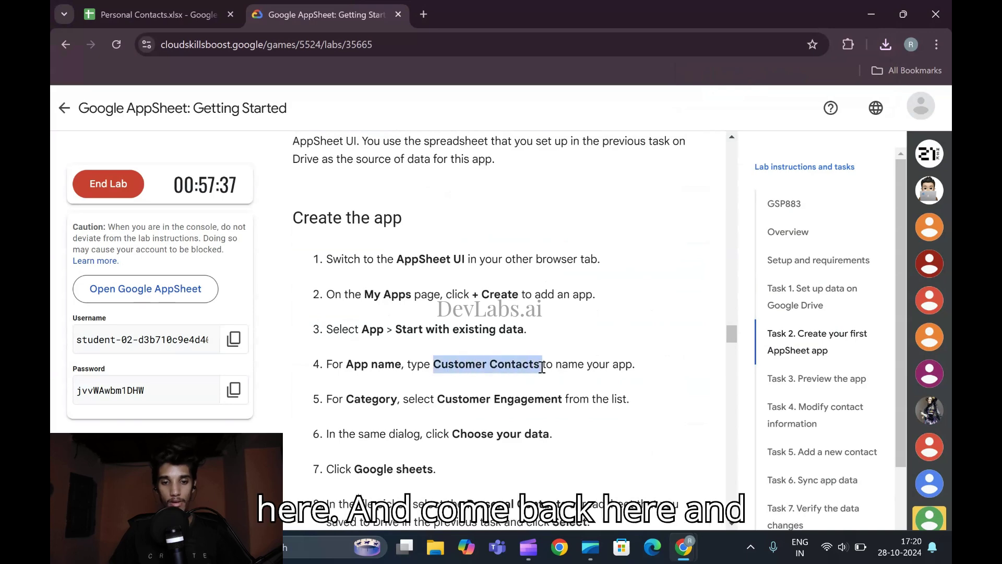
Back in AppSheet, paste Customer Contacts as the new app's name and set its category to Customer Engagement.
{"action": "mouse_move", "coordinate": [684, 547]}
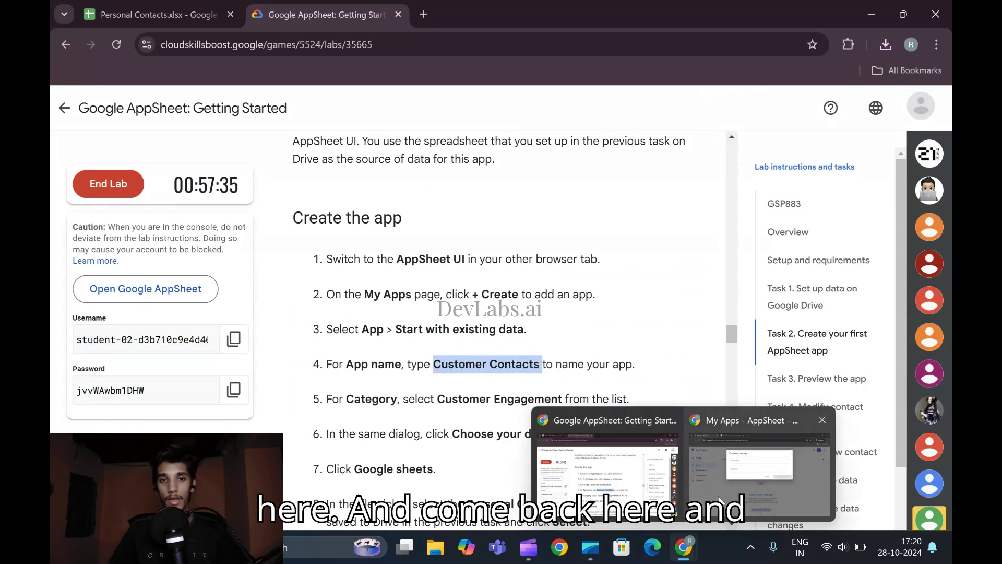
{"action": "left_click", "coordinate": [747, 503]}
{"action": "key", "text": "ctrl+v"}
{"action": "left_click", "coordinate": [380, 230]}
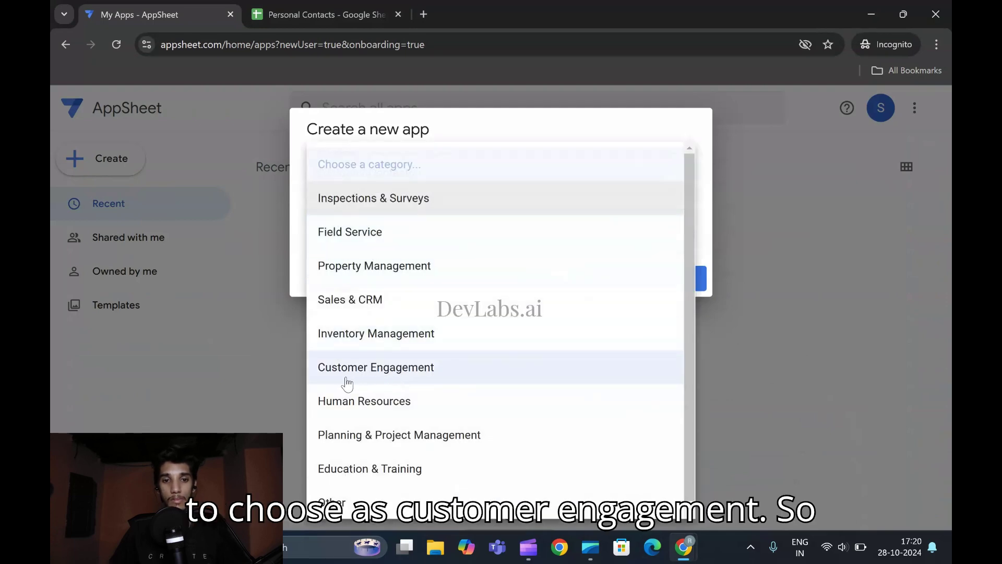
{"action": "left_click", "coordinate": [392, 379]}
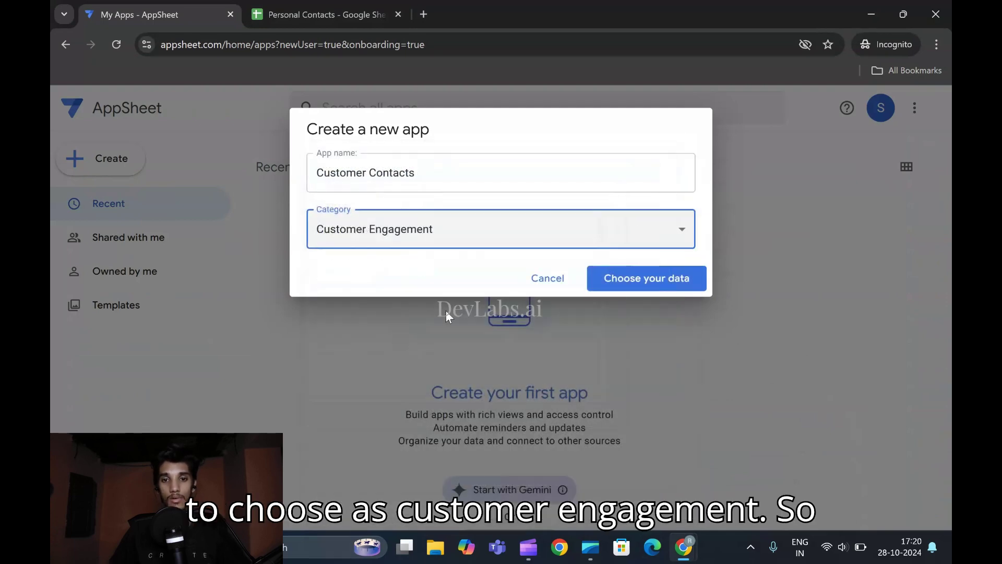
Choose Google Sheets as the app's data source and select the Personal Contacts.xlsx file from My Drive.
{"action": "left_click", "coordinate": [627, 286]}
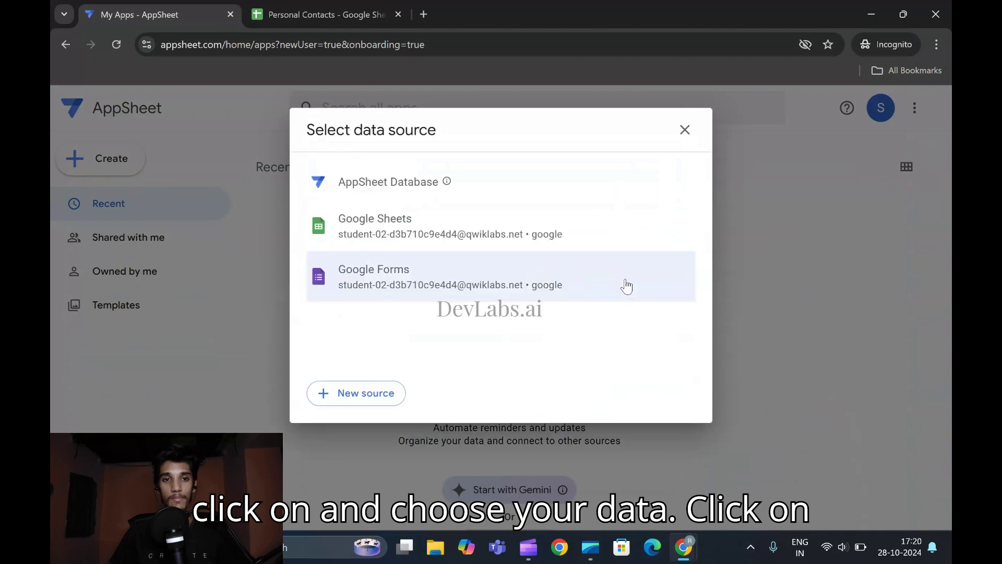
{"action": "left_click", "coordinate": [372, 234]}
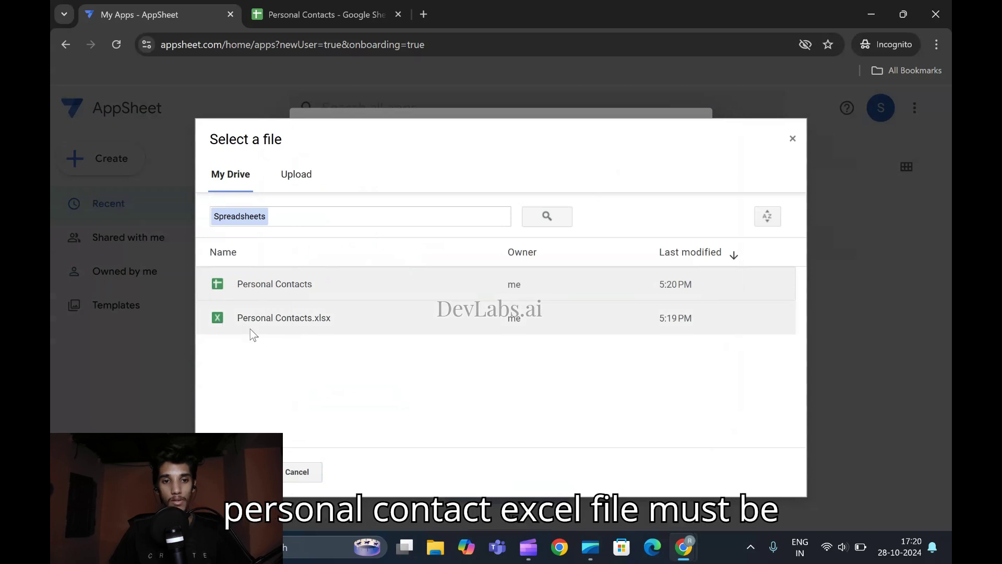
{"action": "left_click", "coordinate": [311, 324]}
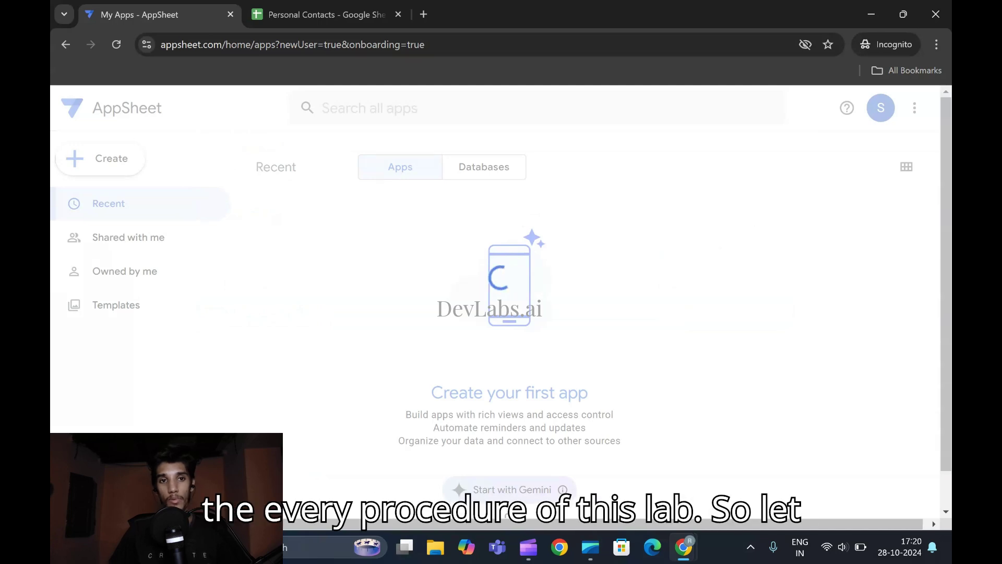
Return to the lab instructions and check progress on the Task 1 objective, Set up Google Drive with the spreadsheet.
{"action": "mouse_move", "coordinate": [683, 547]}
{"action": "left_click", "coordinate": [608, 459]}
{"action": "scroll", "coordinate": [452, 357], "scroll_direction": "up", "scroll_amount": 15}
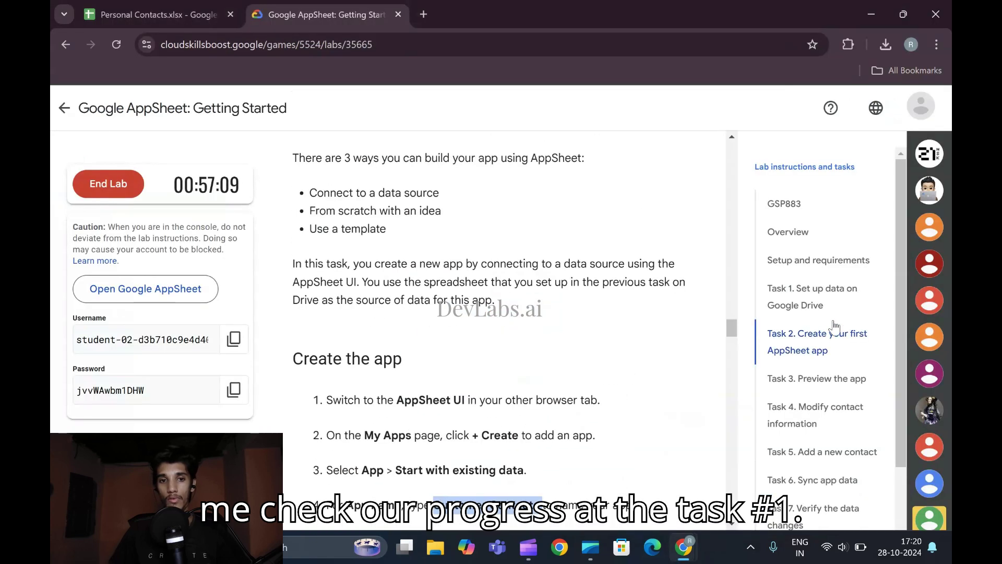
{"action": "scroll", "coordinate": [452, 357], "scroll_direction": "down", "scroll_amount": 3}
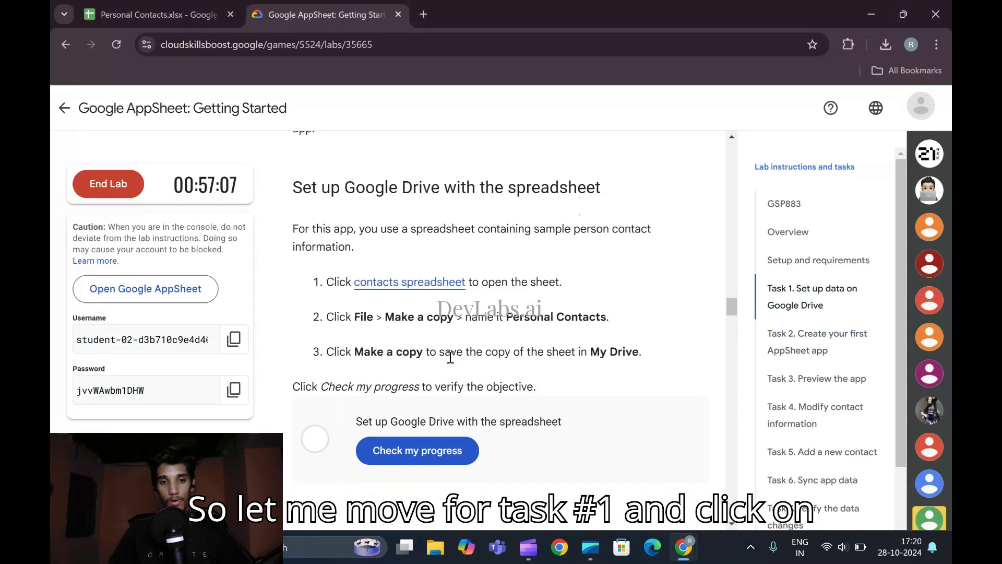
{"action": "left_click", "coordinate": [408, 451]}
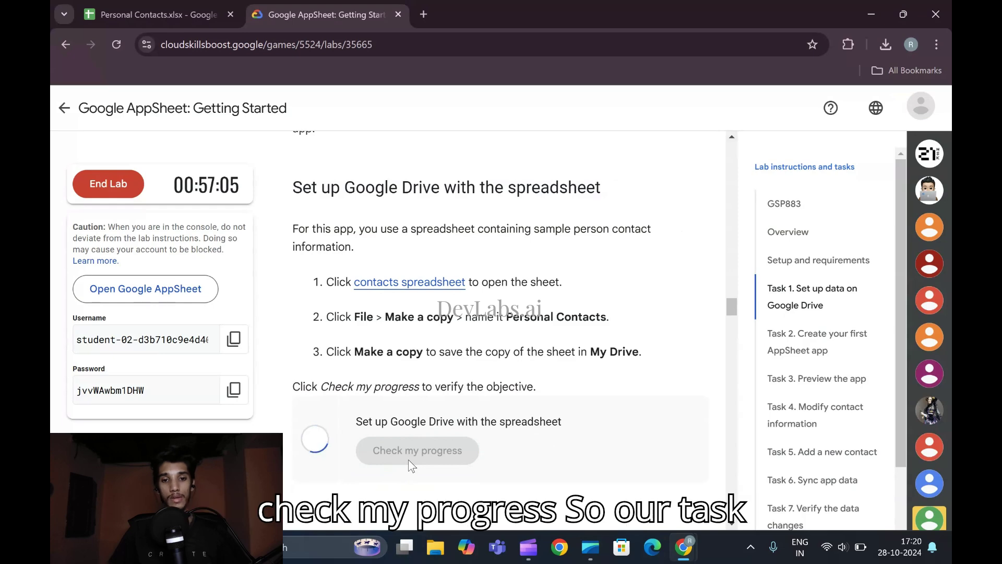
Check progress on the Task 2 objective, Create your first AppSheet app.
{"action": "scroll", "coordinate": [441, 414], "scroll_direction": "down", "scroll_amount": 6}
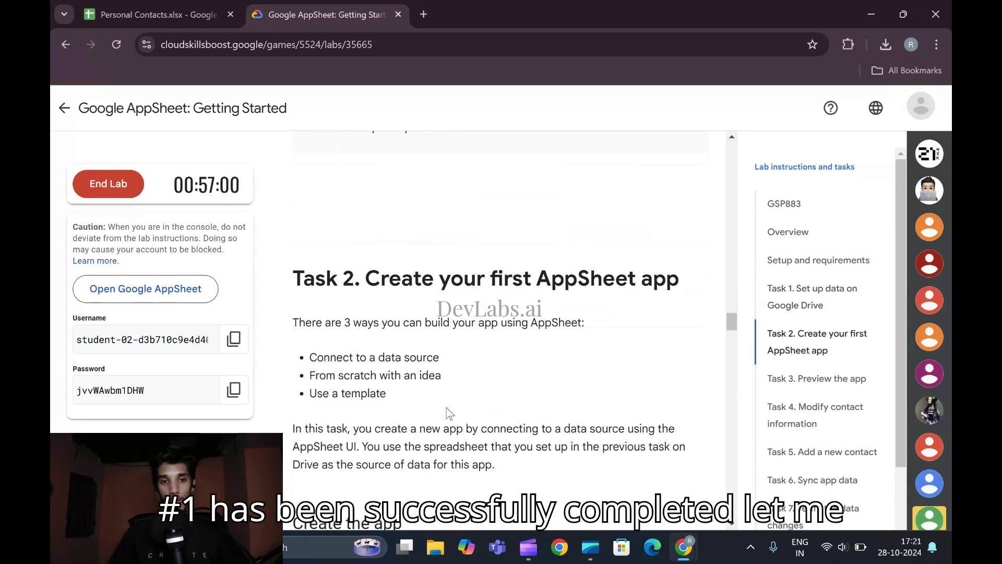
{"action": "scroll", "coordinate": [447, 412], "scroll_direction": "down", "scroll_amount": 10}
{"action": "left_click", "coordinate": [430, 464]}
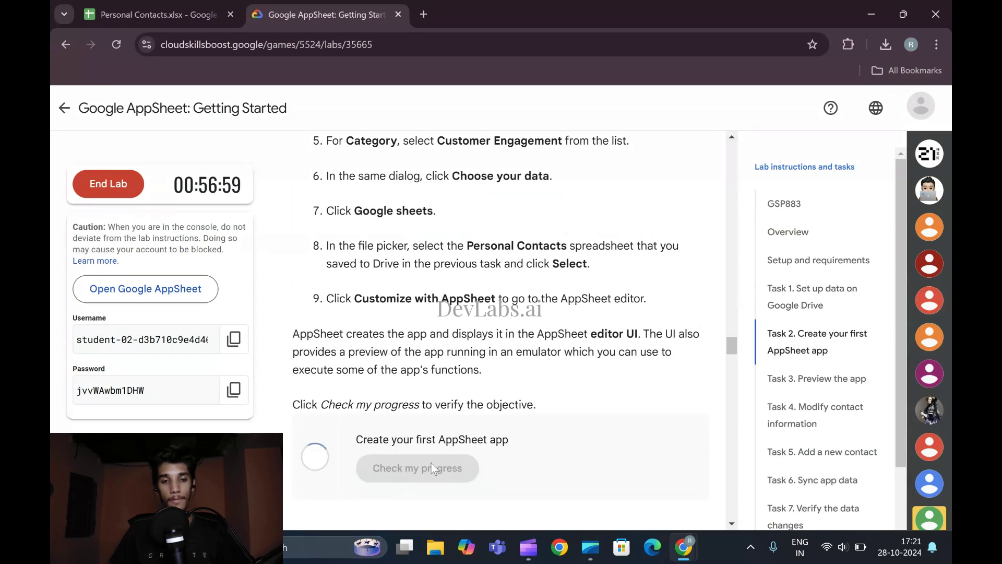
Check progress on the Task 5 objective, Add a new contact.
{"action": "scroll", "coordinate": [433, 464], "scroll_direction": "down", "scroll_amount": 4}
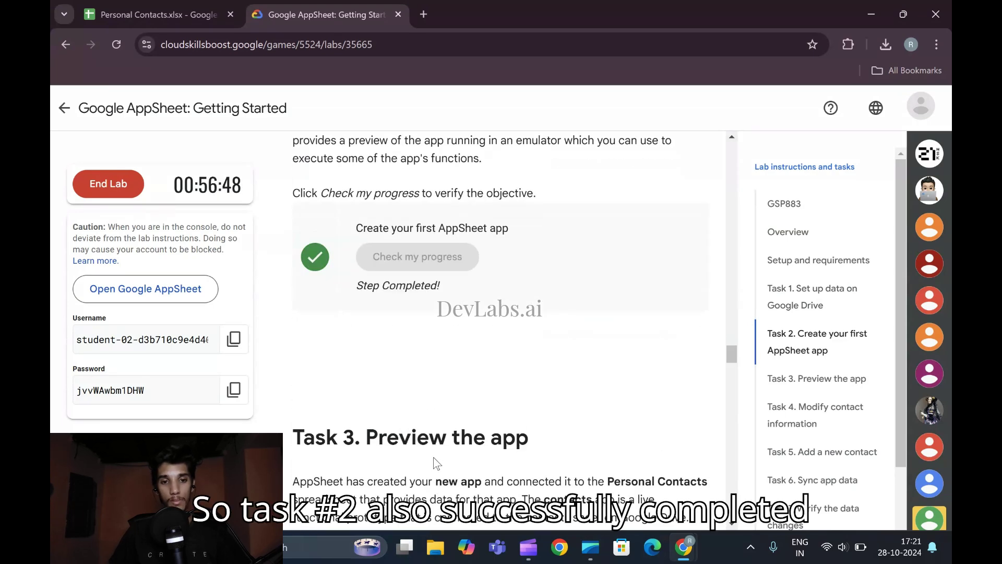
{"action": "scroll", "coordinate": [405, 416], "scroll_direction": "down", "scroll_amount": 15}
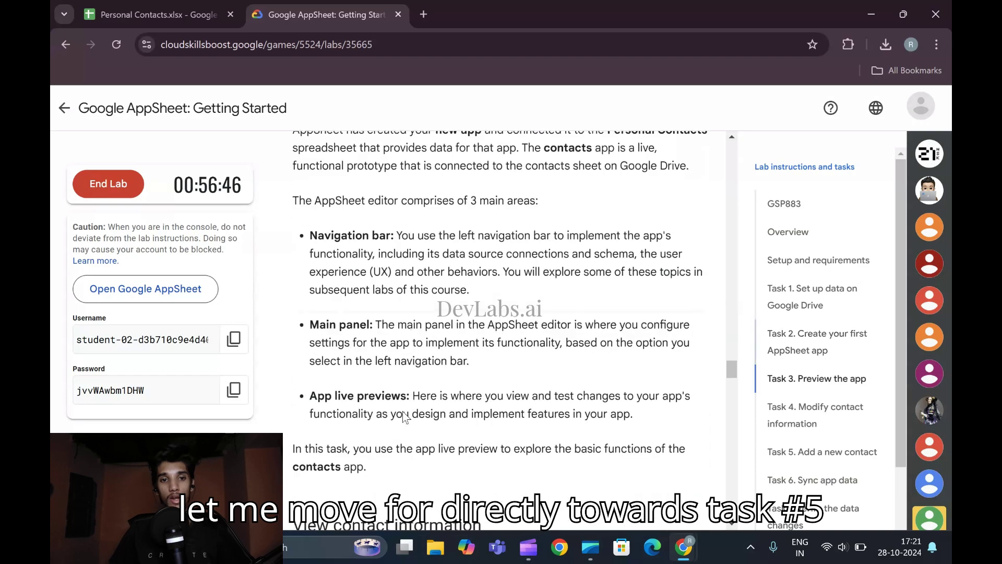
{"action": "scroll", "coordinate": [405, 405], "scroll_direction": "down", "scroll_amount": 20}
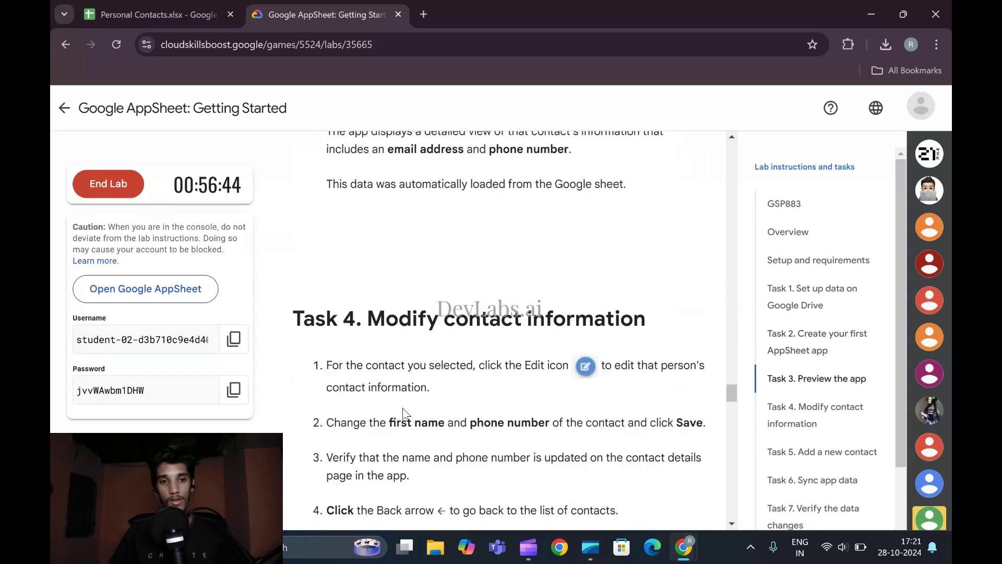
{"action": "scroll", "coordinate": [406, 396], "scroll_direction": "down", "scroll_amount": 4}
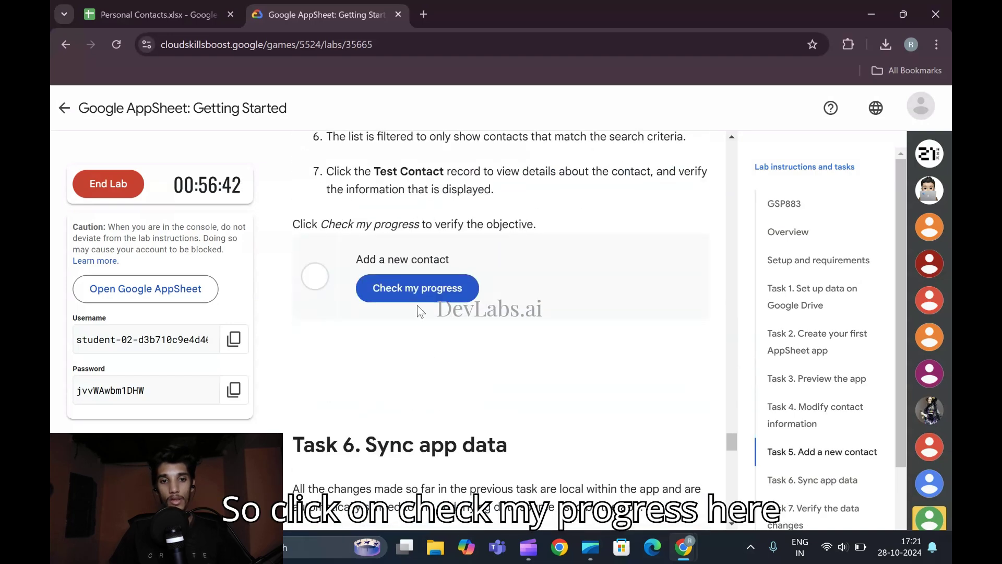
{"action": "left_click", "coordinate": [419, 293]}
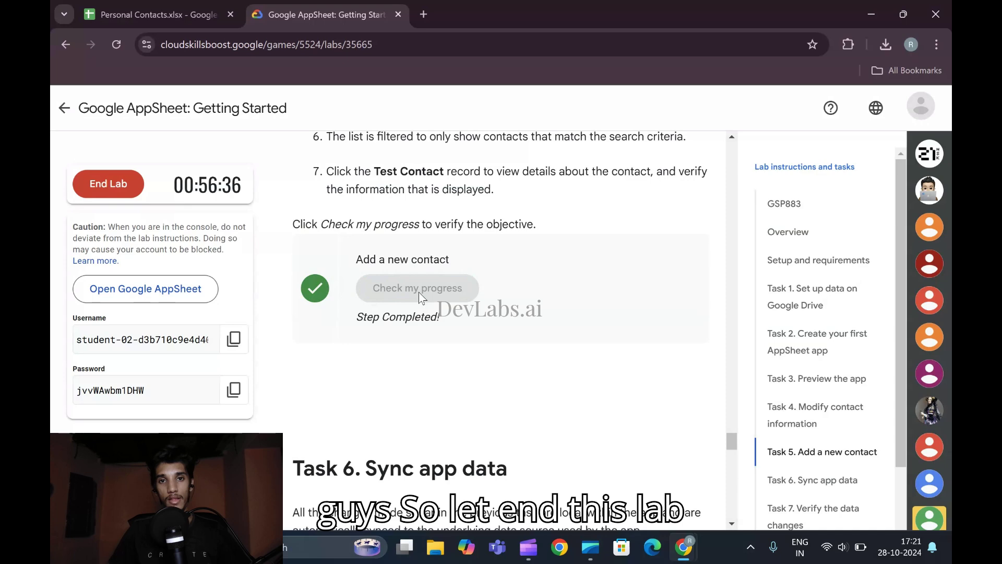
End the Google AppSheet: Getting Started lab.
{"action": "left_click", "coordinate": [127, 188]}
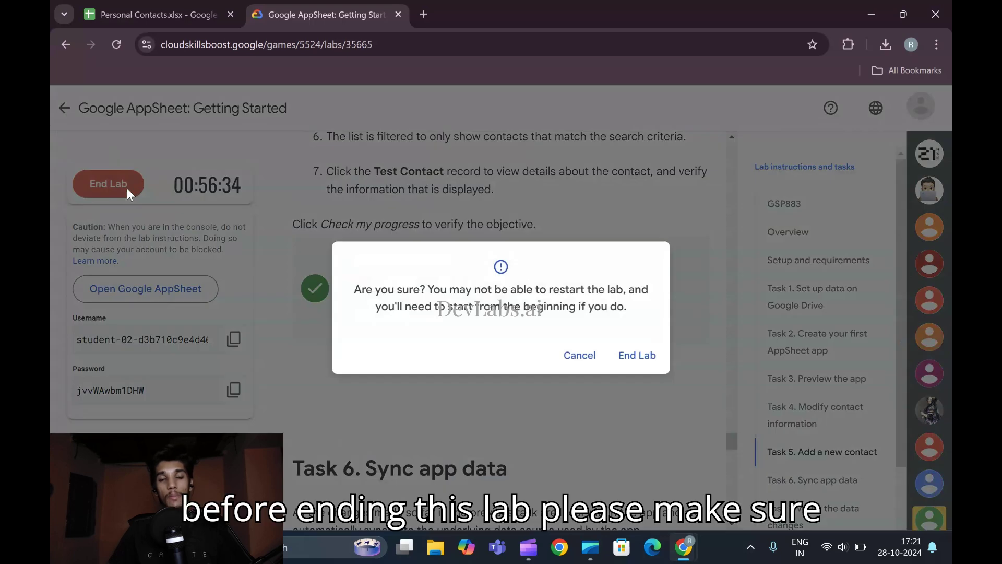